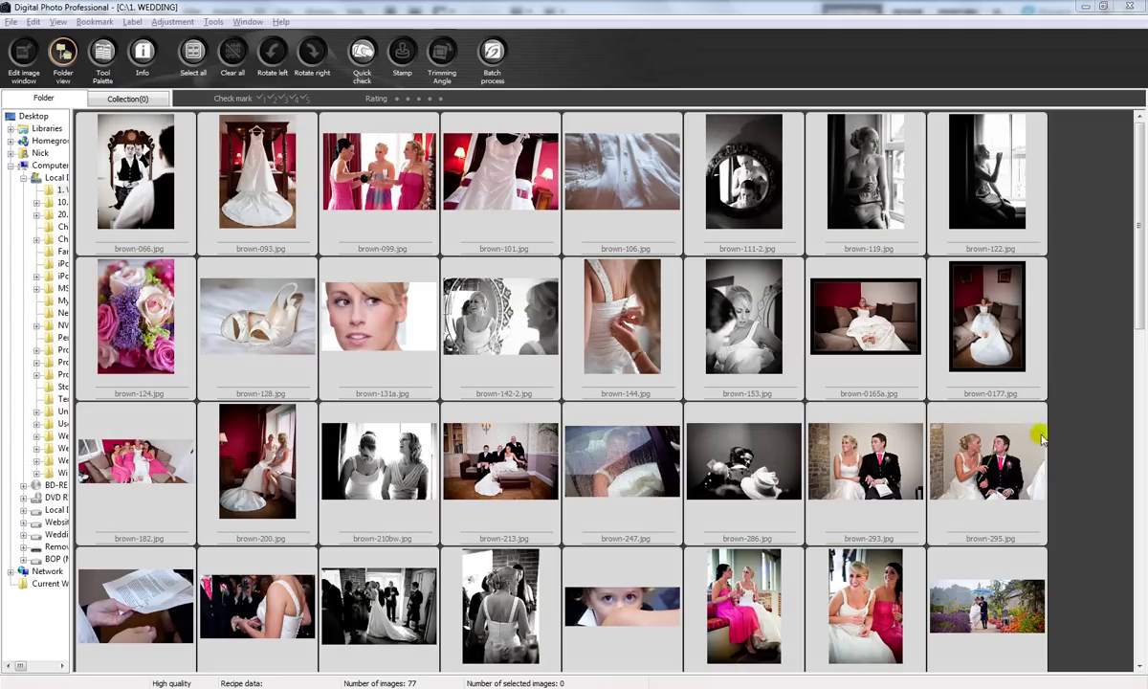
Step: Browse the wedding thumbnails in C:\1. WEDDING, then switch to Photoshop CS5
scroll(1038, 427, down, 1)
scroll(1052, 430, down, 5)
scroll(1064, 433, up, 2)
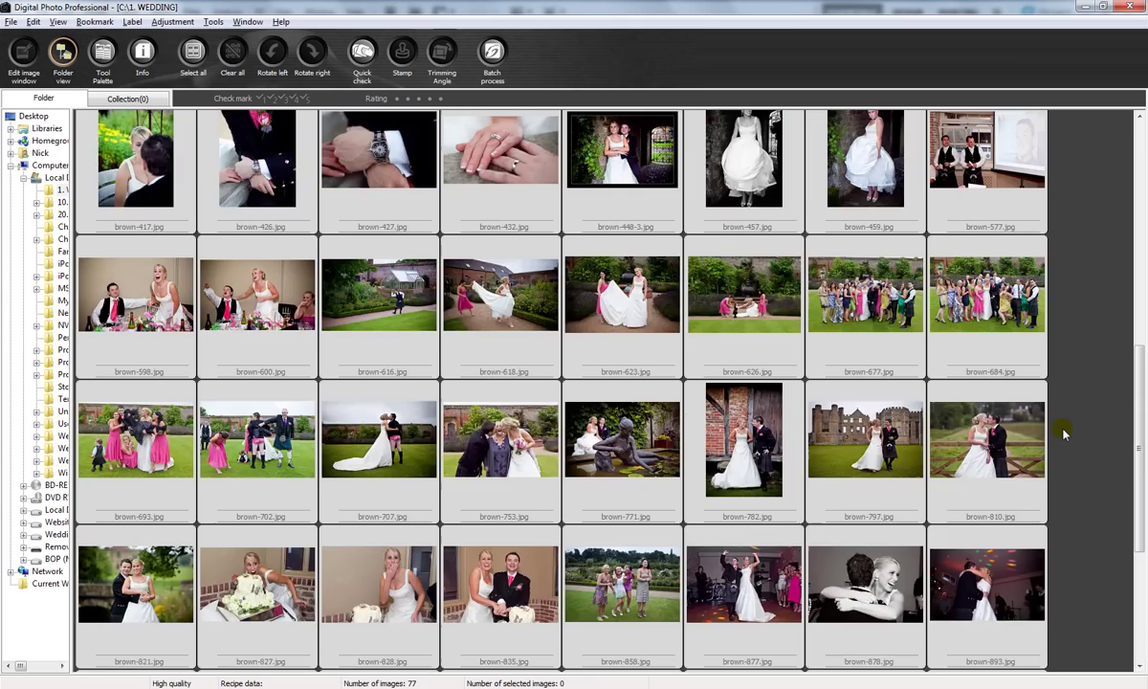
scroll(1064, 433, up, 4)
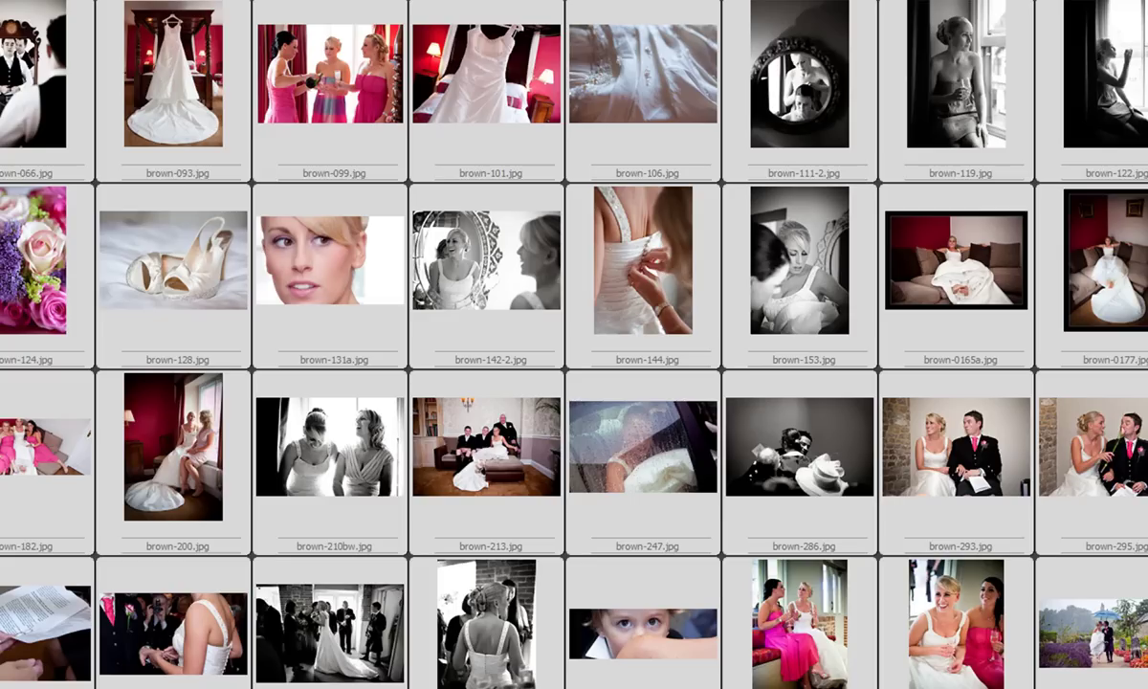
key(alt+Tab)
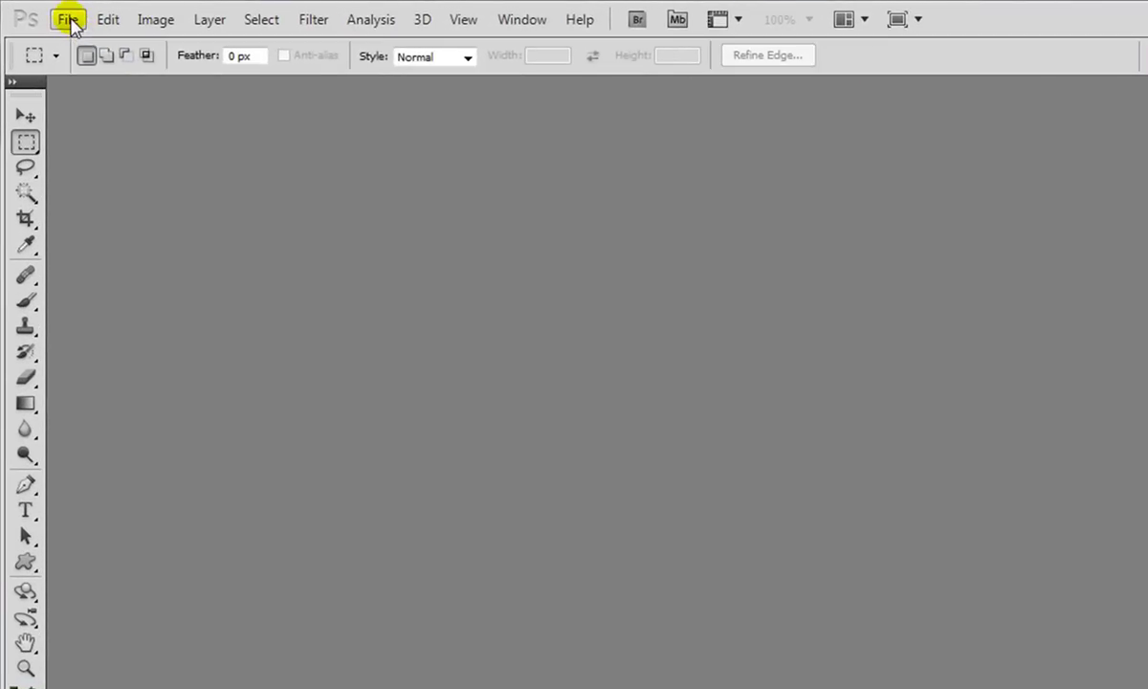
Step: Open the AutoLoader 3 Set dialog from File > Automate and move it aside
click(69, 19)
mouse_move(102, 260)
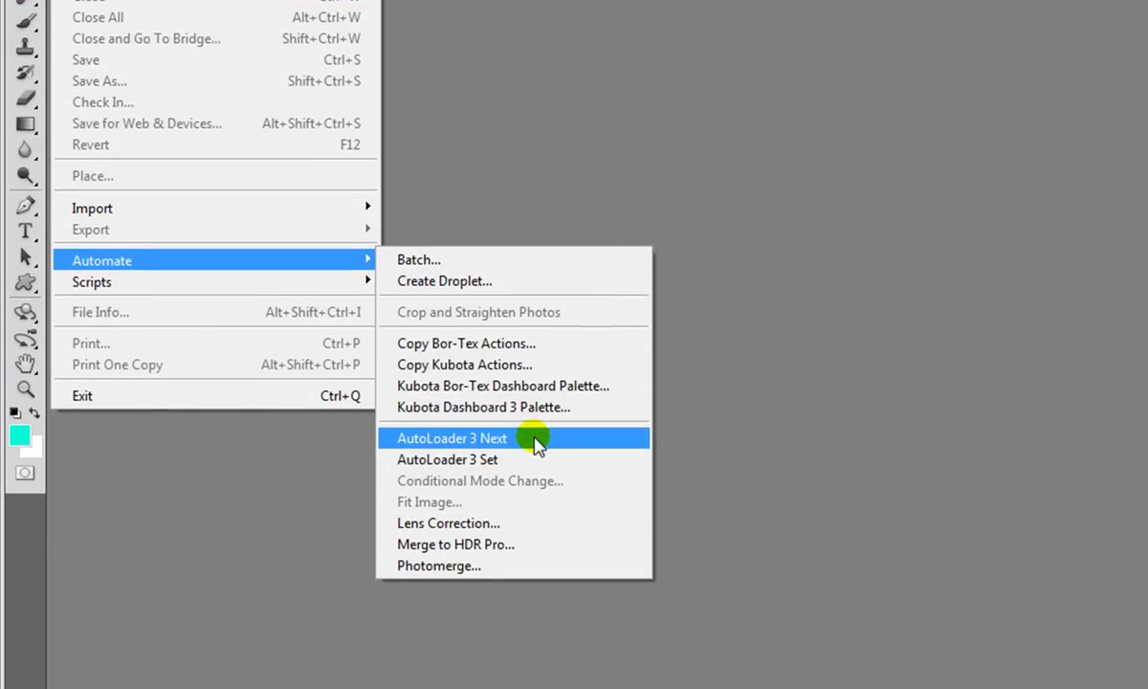
click(532, 461)
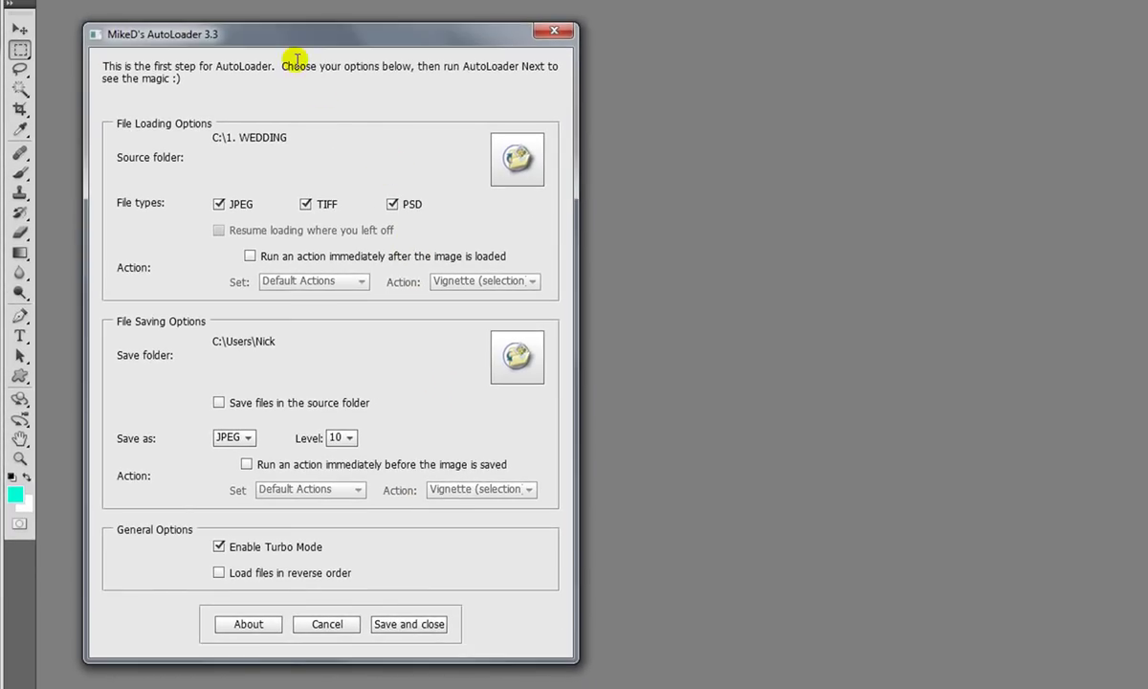
drag(306, 36, 460, 72)
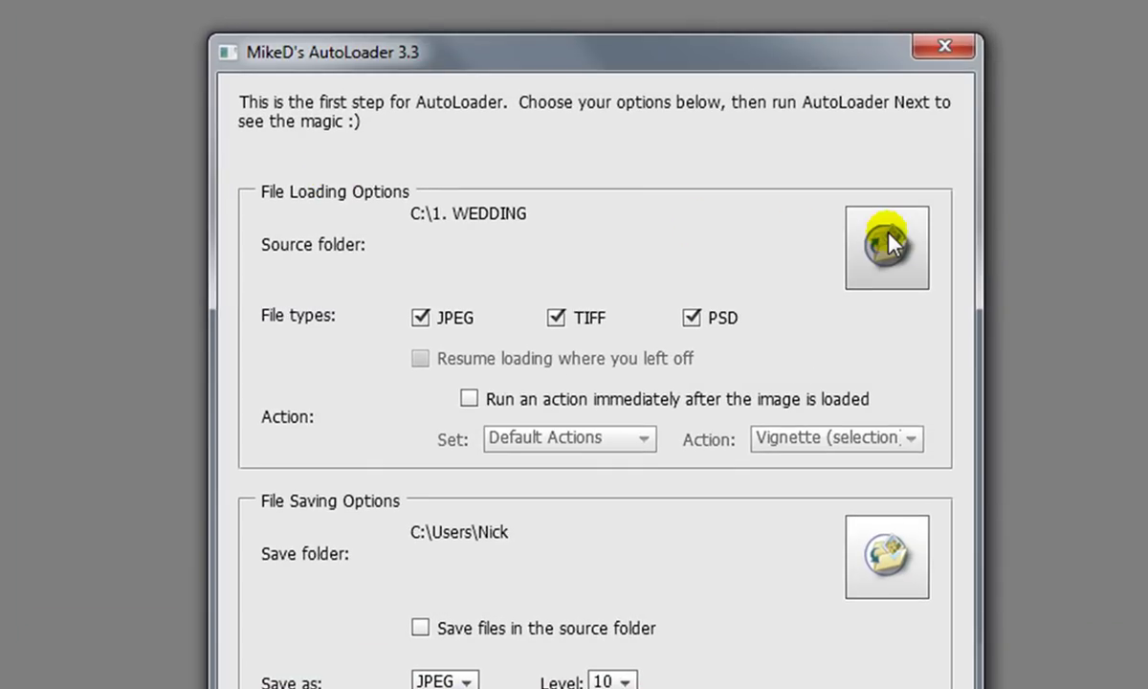
Step: Use C:\1. WEDDING as the source folder and load only JPEGs, excluding TIFF and PSD
click(889, 244)
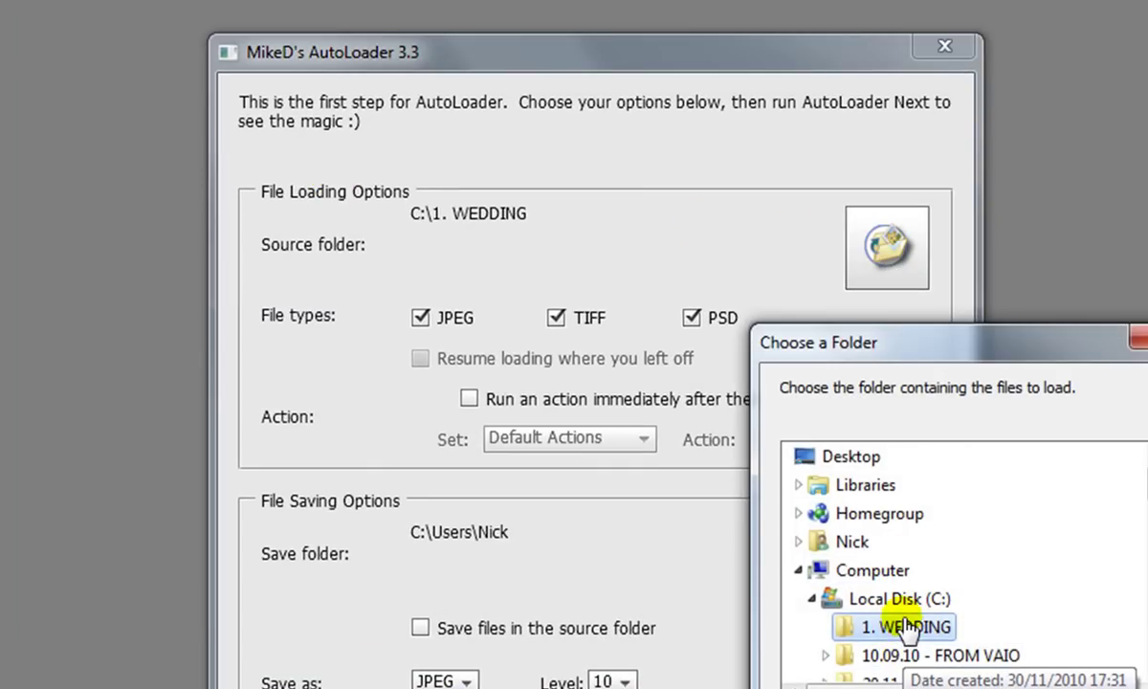
key(Return)
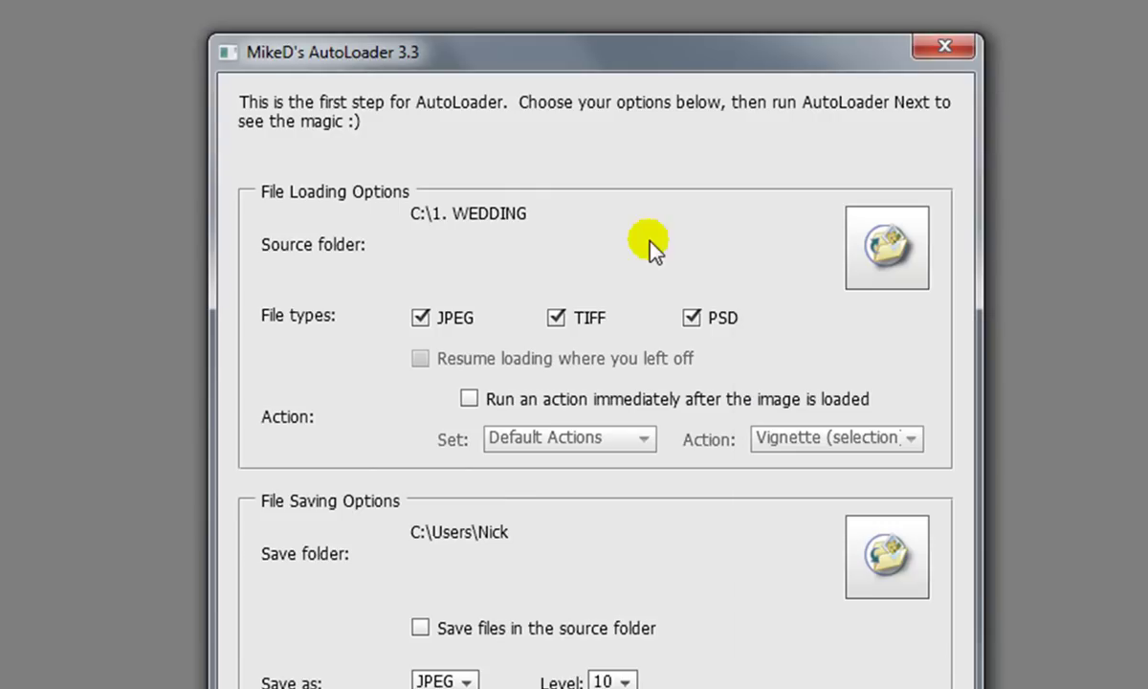
click(589, 319)
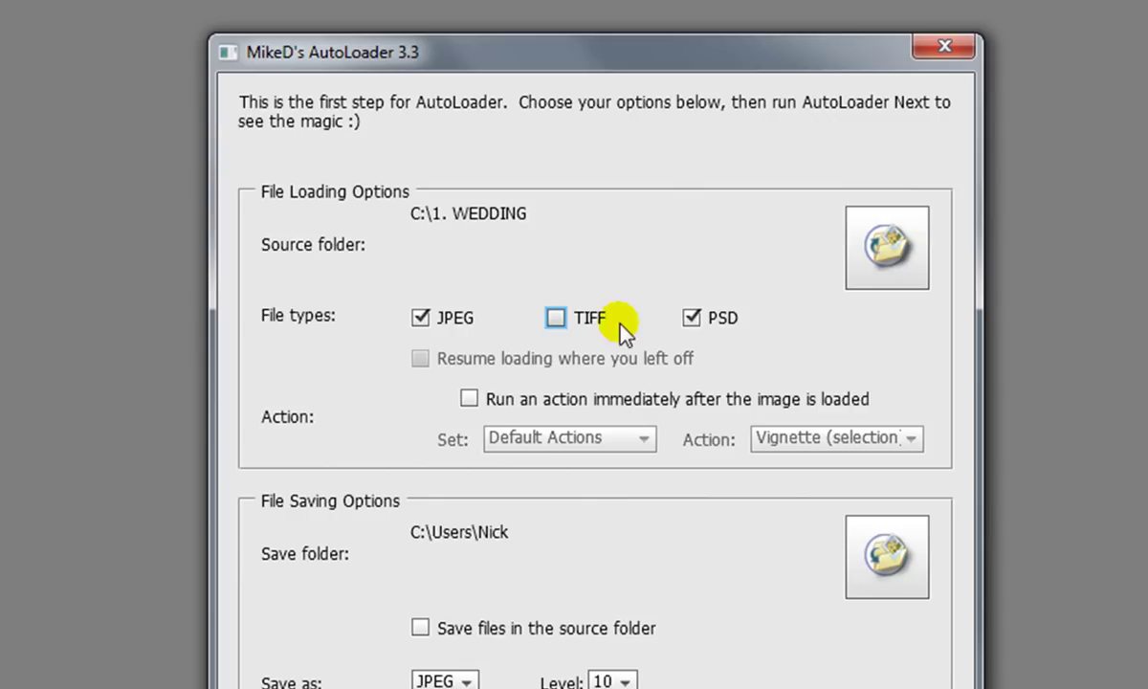
click(691, 317)
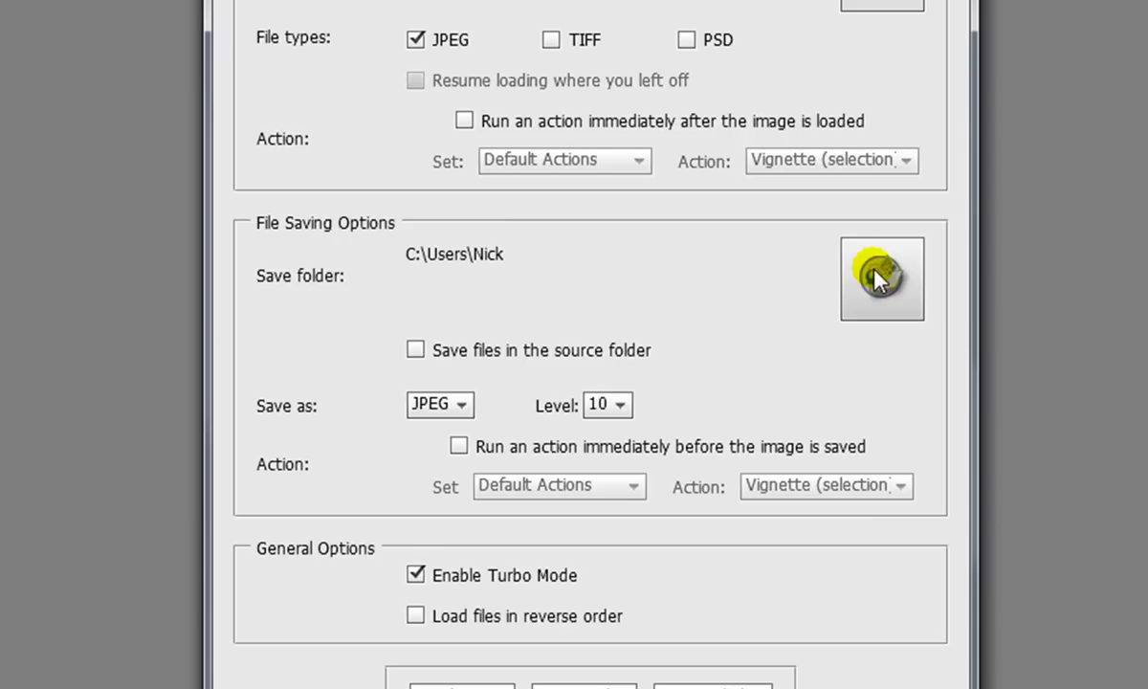
Step: Save files back into the source folder as level 12 JPEGs, then save the settings
click(415, 350)
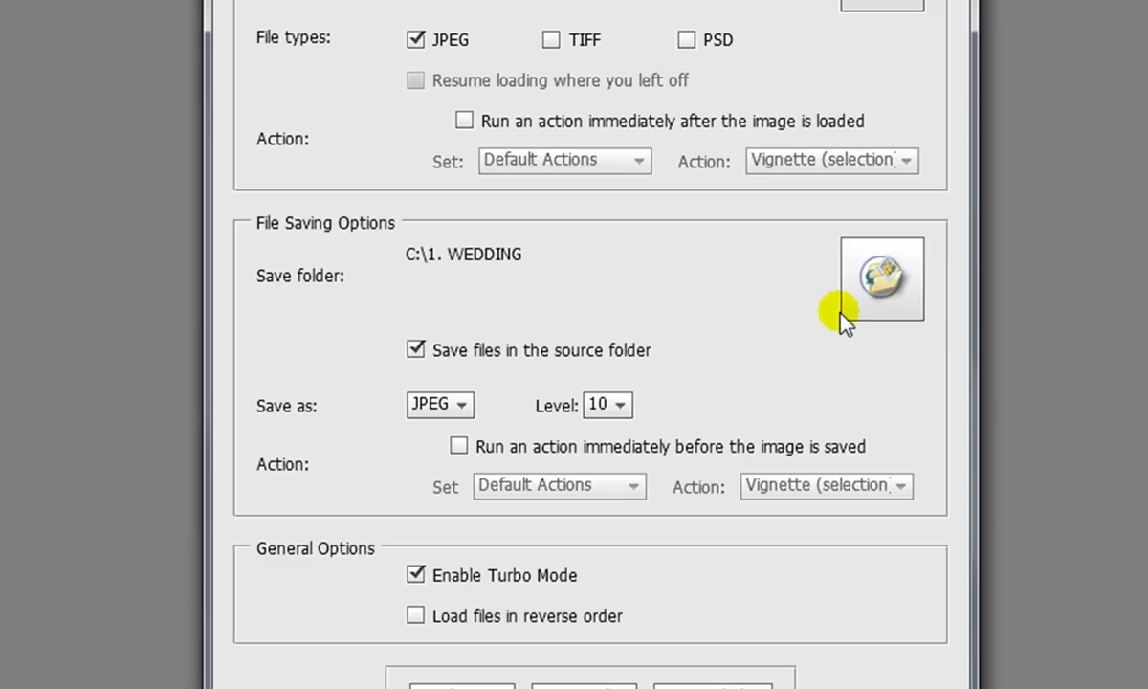
click(609, 404)
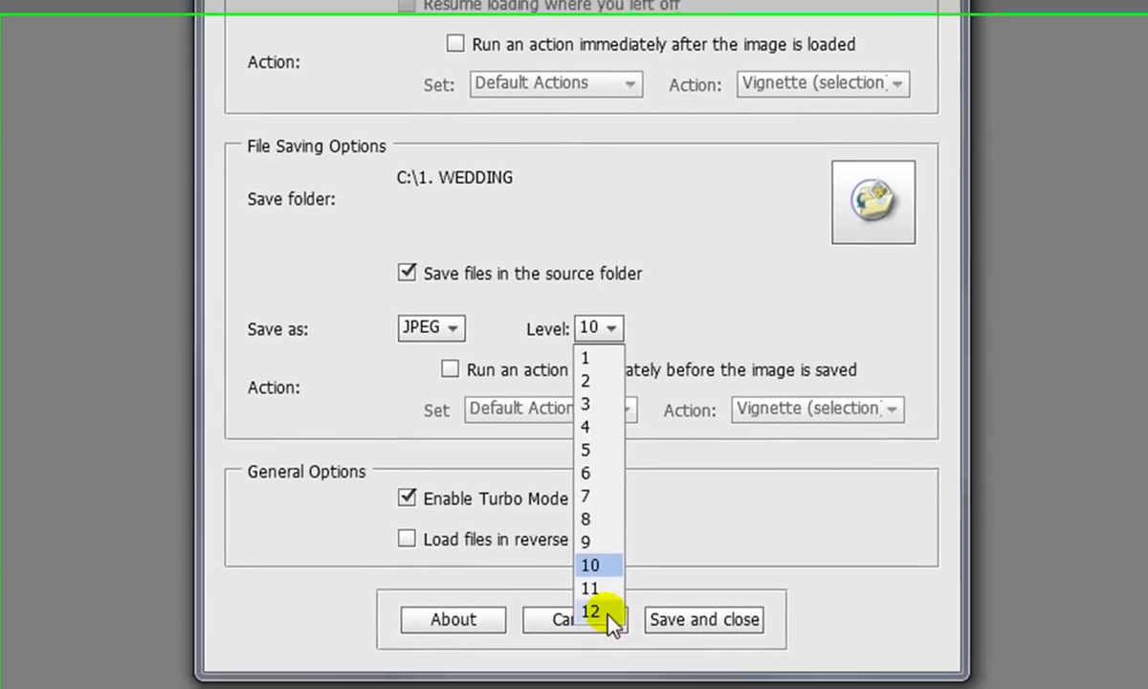
click(599, 683)
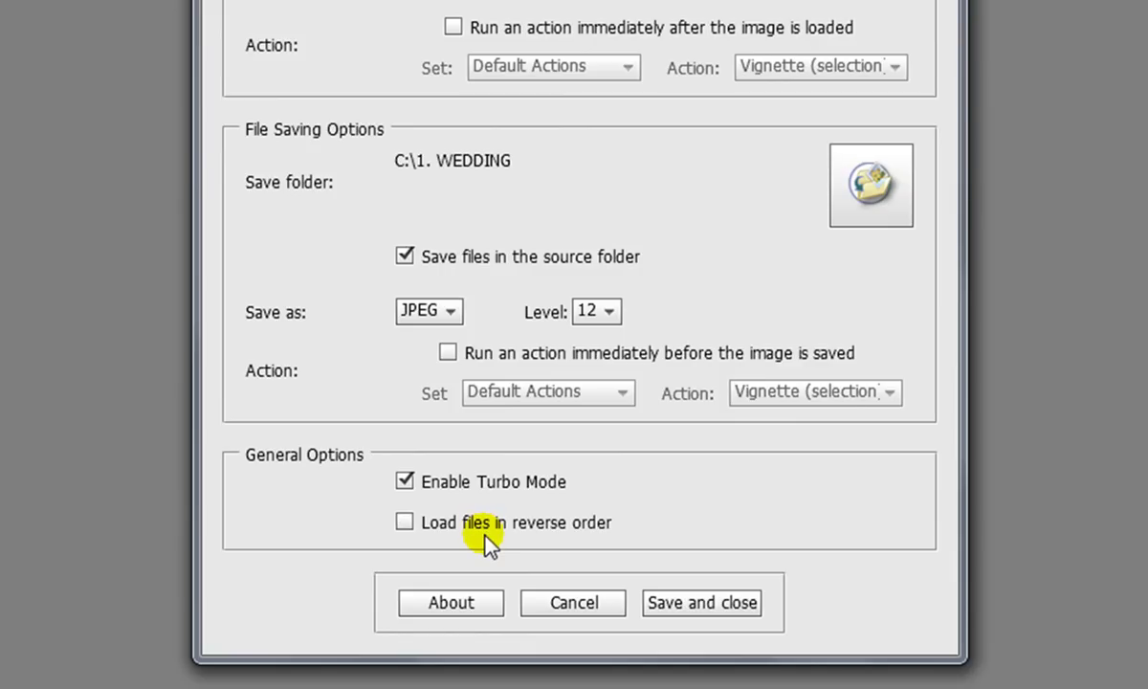
click(731, 606)
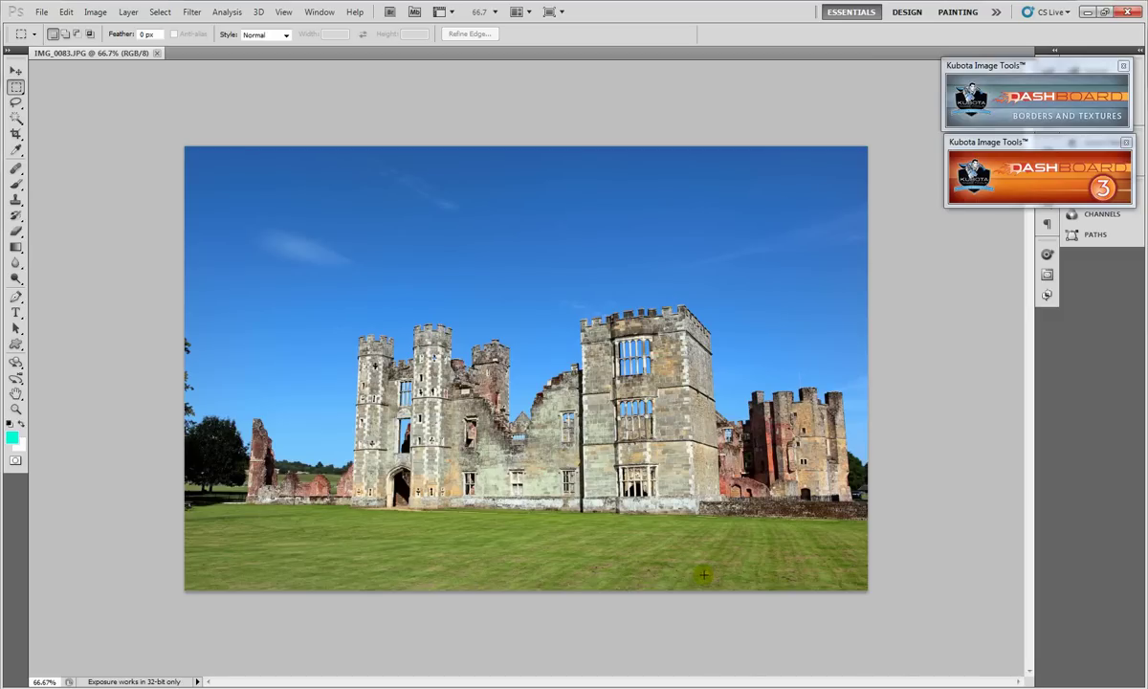
Step: Clear the small selection drawn in the sky of the open photo
drag(522, 249, 543, 271)
click(543, 271)
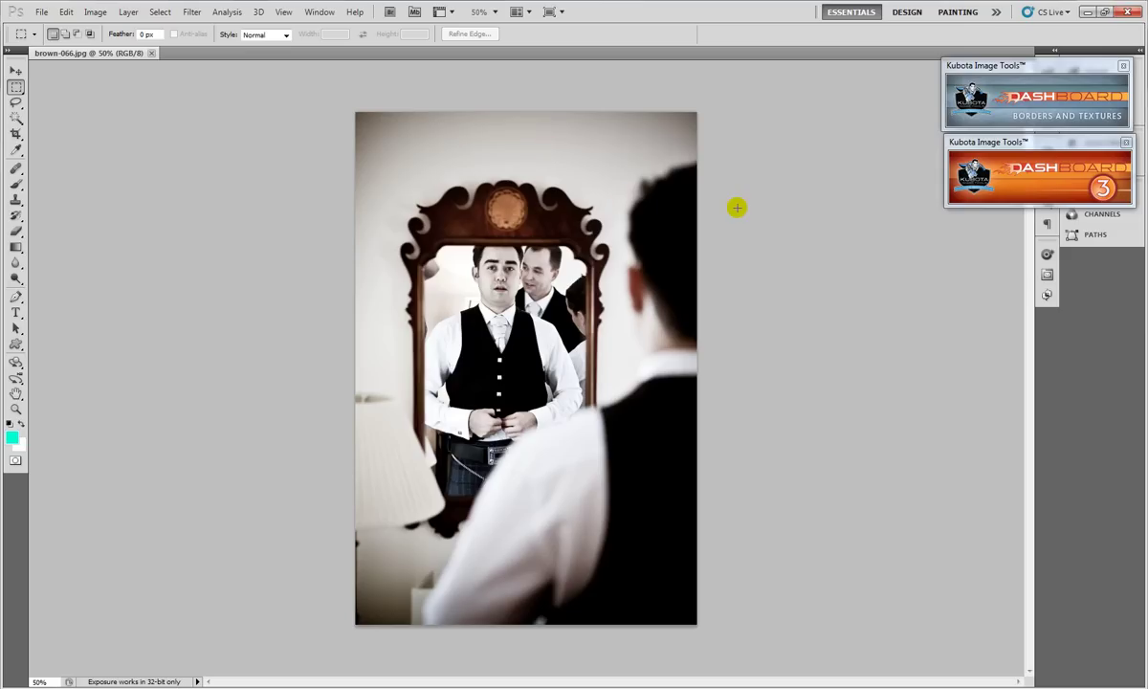
Step: Advance AutoLoader through four wedding photos to reach brown-106.jpg
key(ctrl+w)
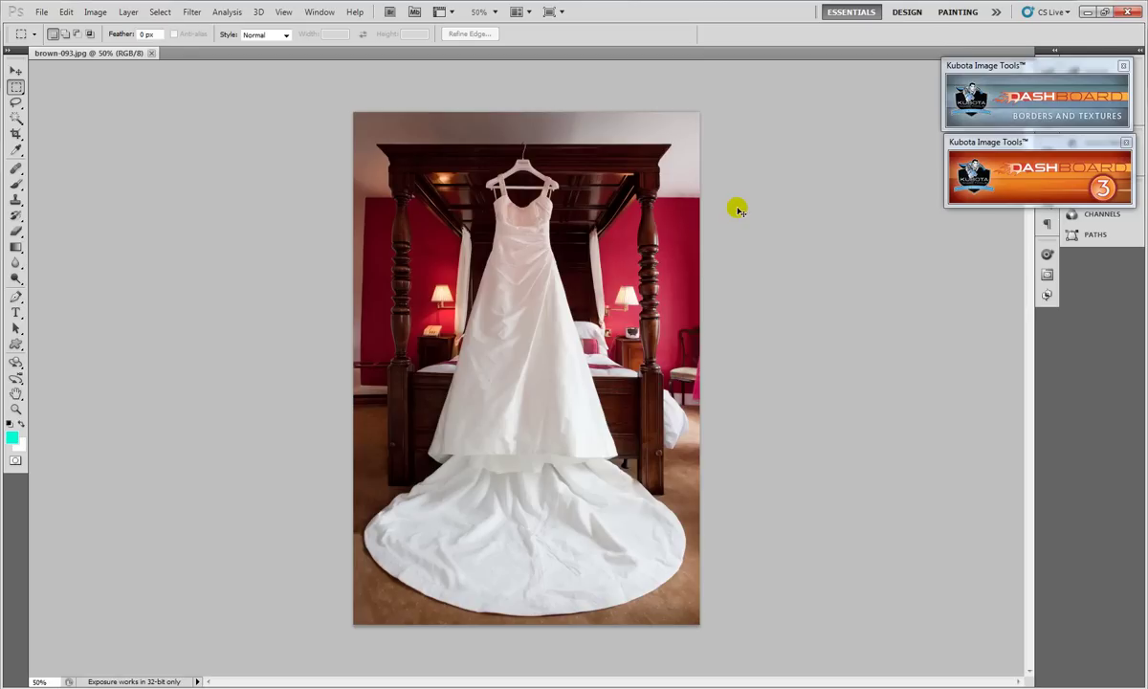
key(ctrl+w)
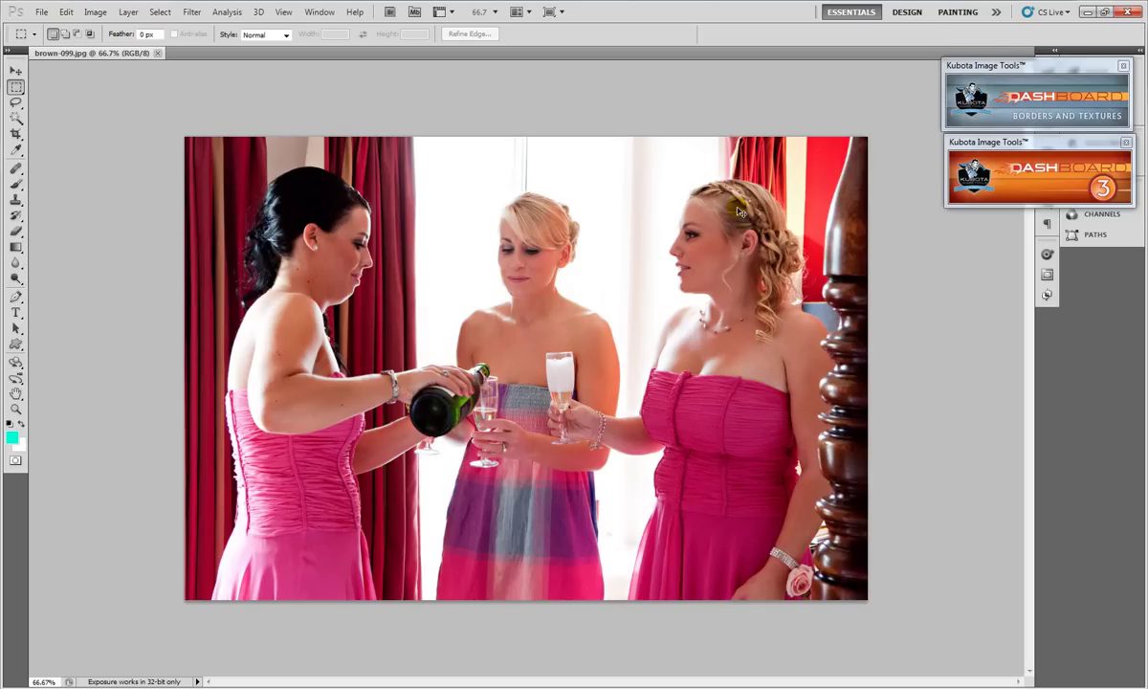
key(ctrl+w)
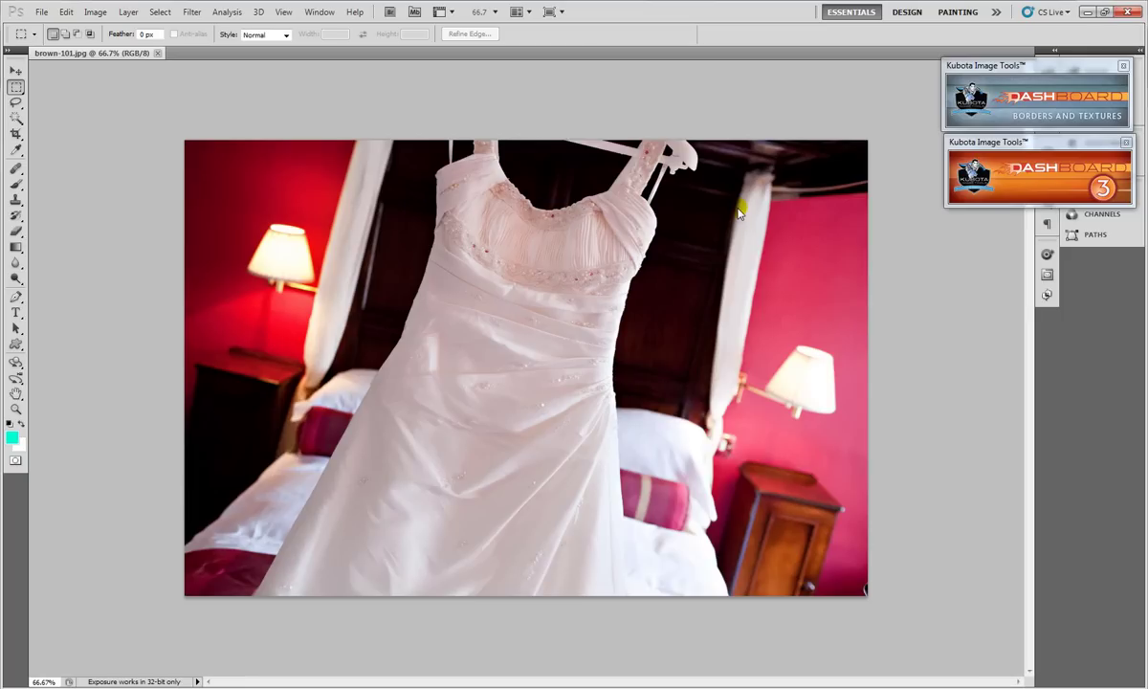
key(ctrl+w)
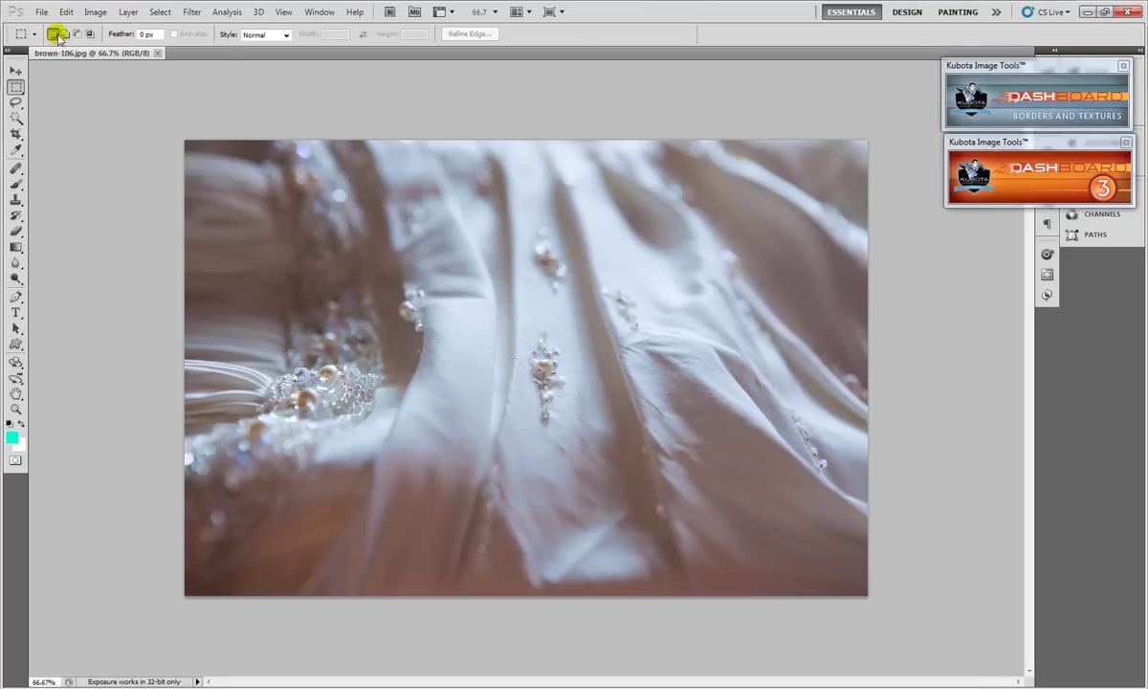
Step: Save brown-106.jpg into the 1. WEDDING folder and close it
click(42, 11)
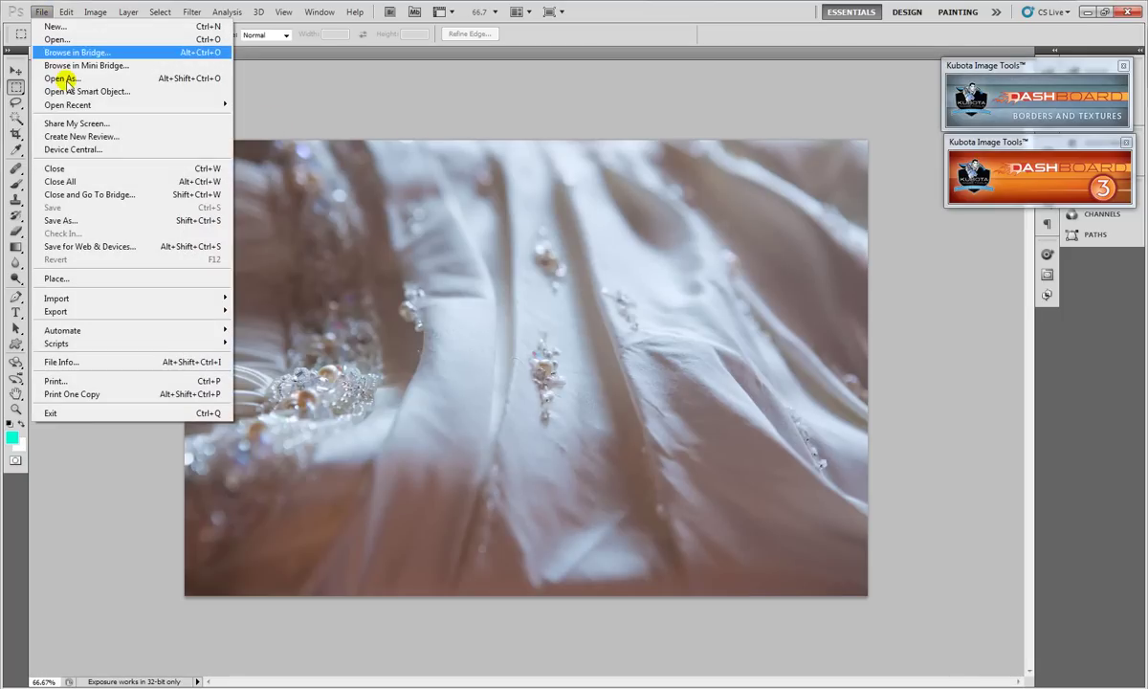
click(64, 221)
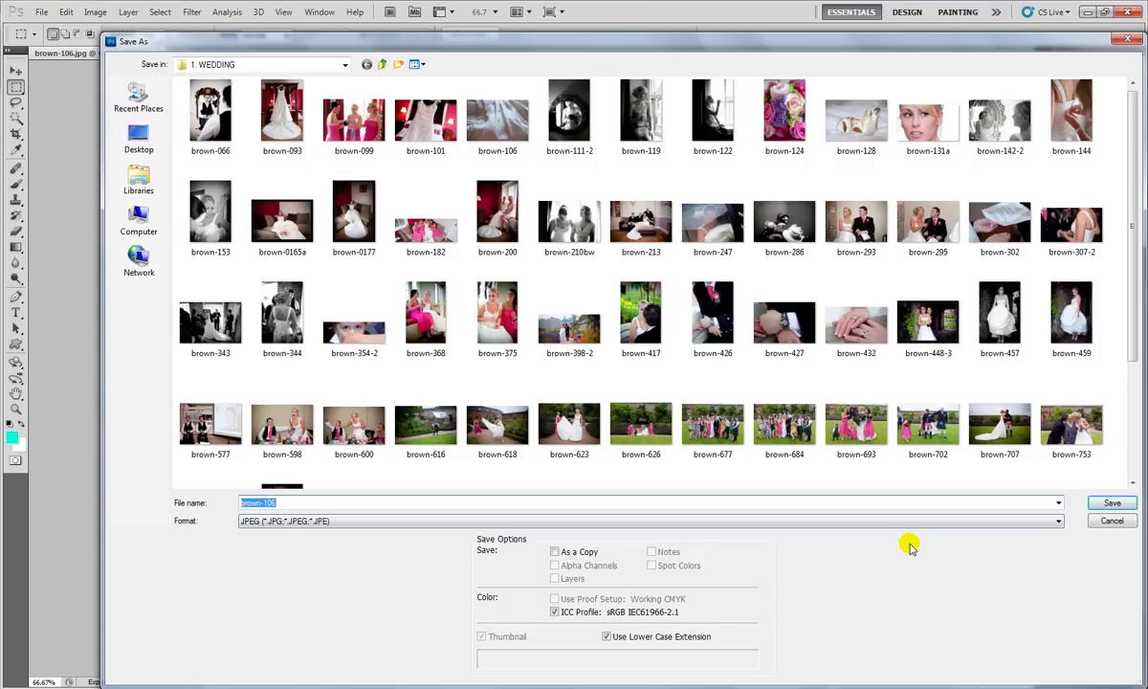
click(1112, 502)
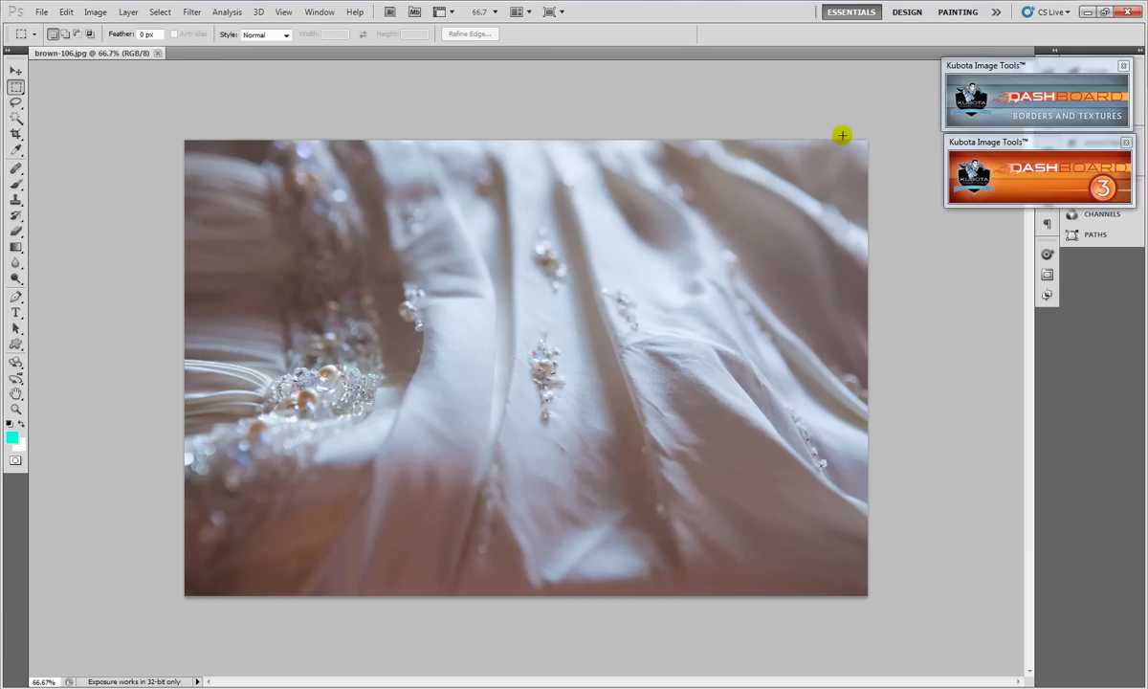
click(157, 53)
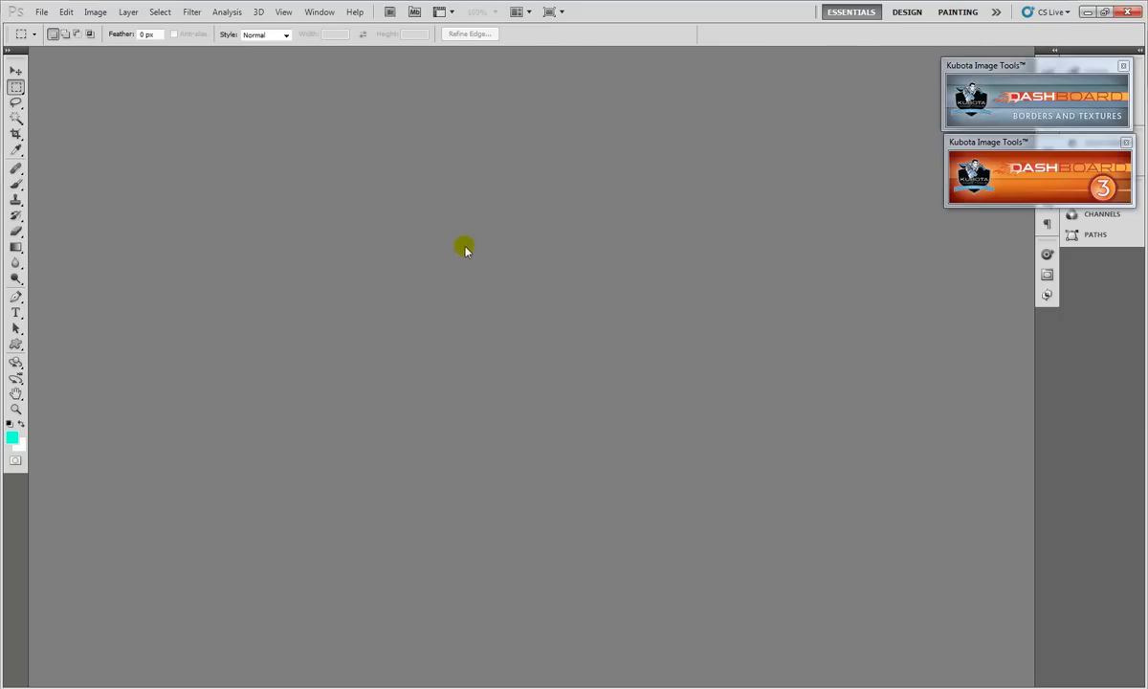
Step: Bring up the Open dialog from the empty workspace, then cancel it
double_click(464, 248)
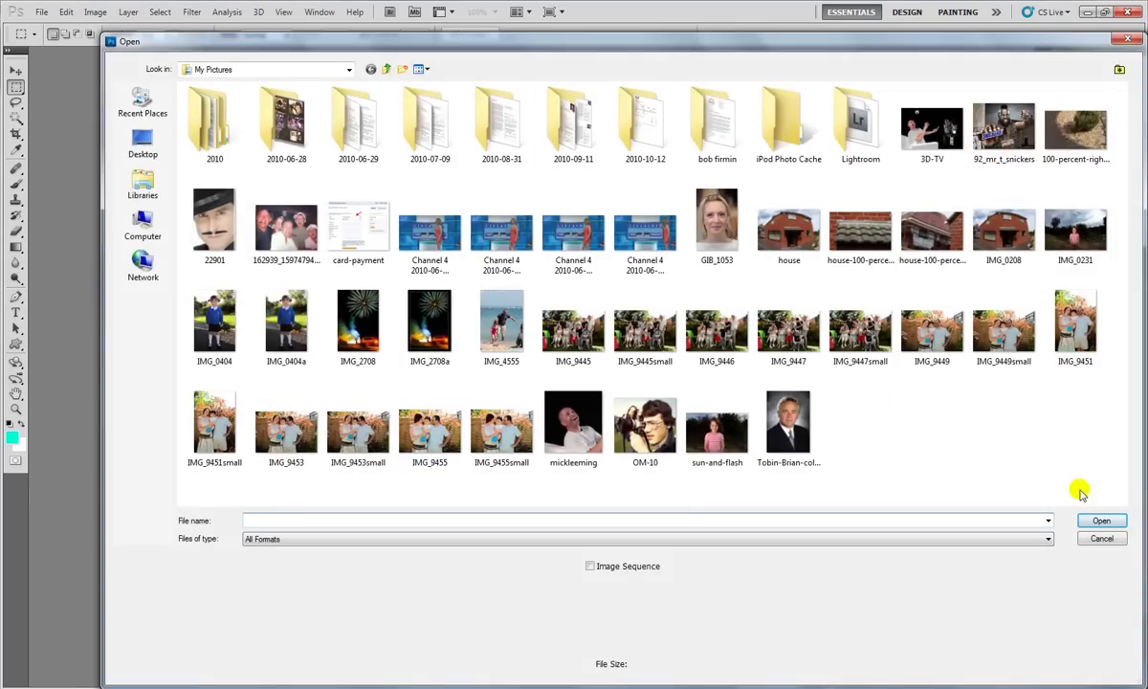
click(1105, 538)
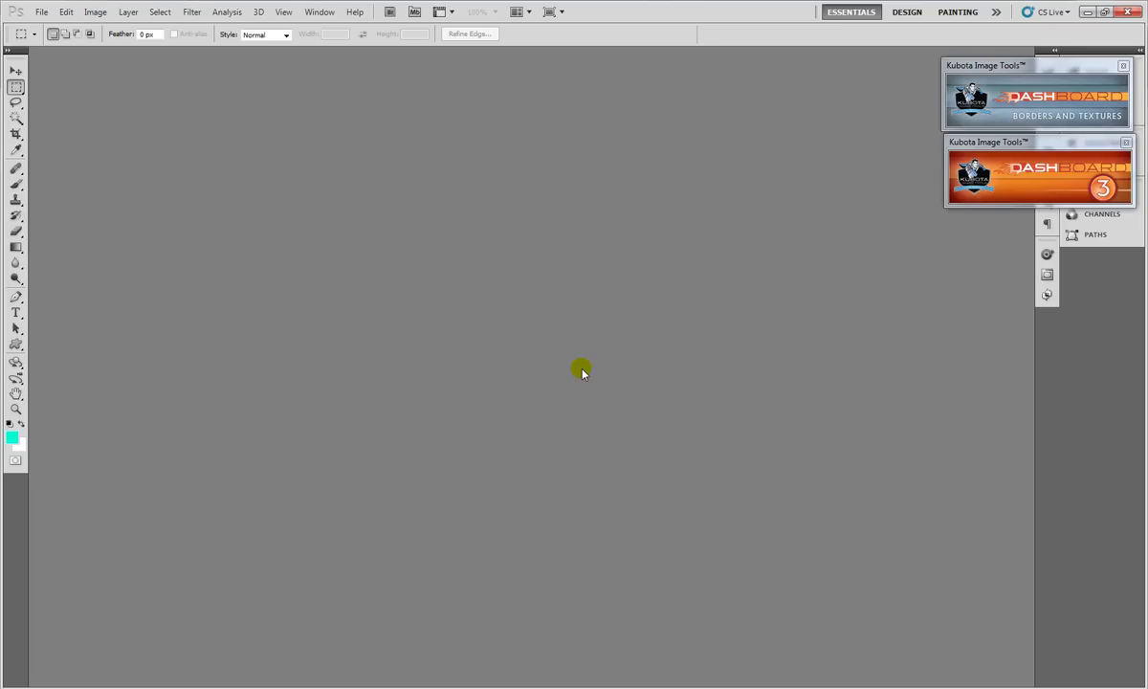